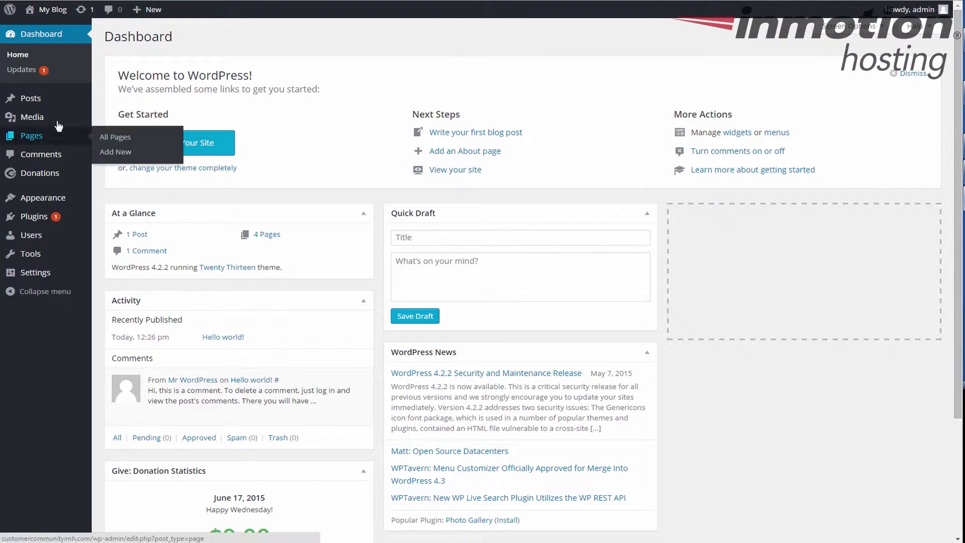
# Start a new Give donation form via Donations > Add Form and focus its title field
pyautogui.moveTo(37, 181)
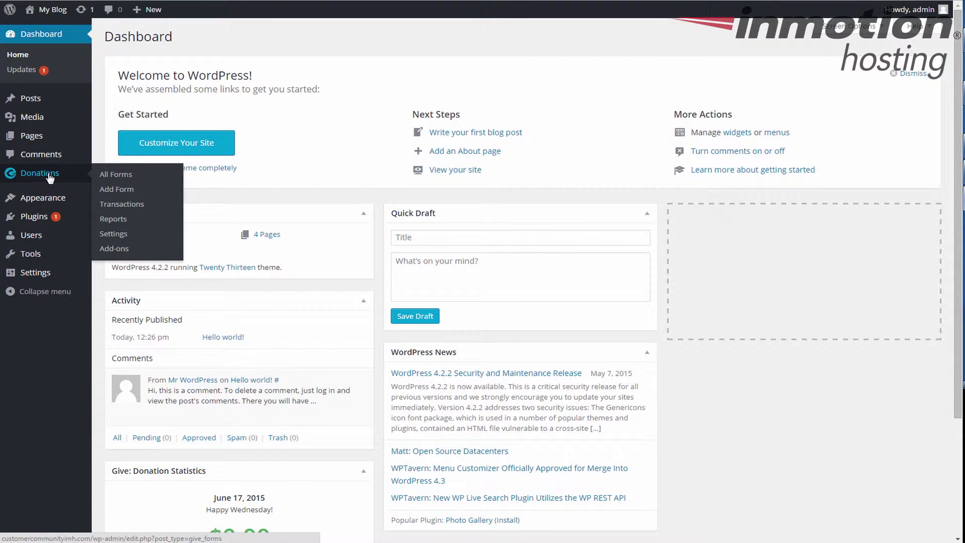
pyautogui.click(121, 195)
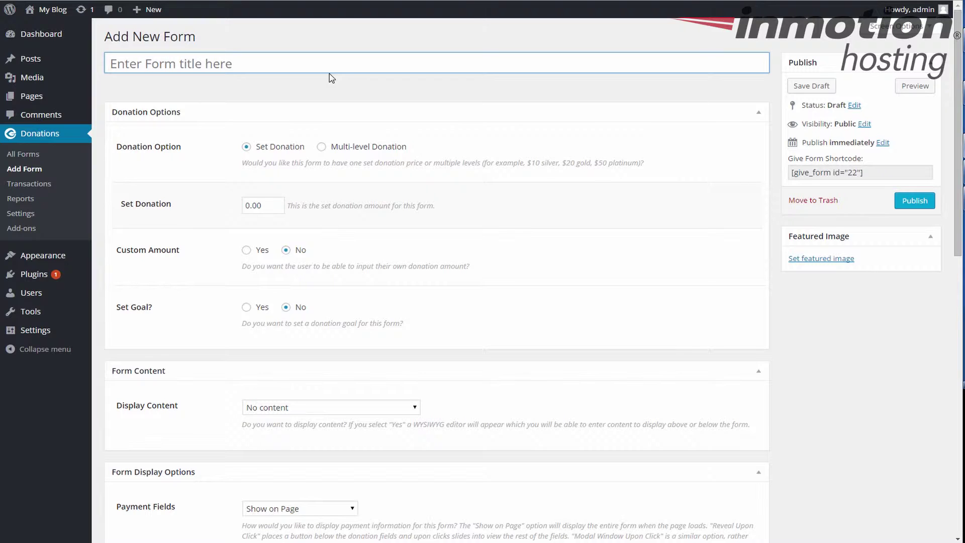
pyautogui.click(330, 73)
# Title the form 'Charity Donation' and set its donation amount to 5.00
pyautogui.write('Cha')
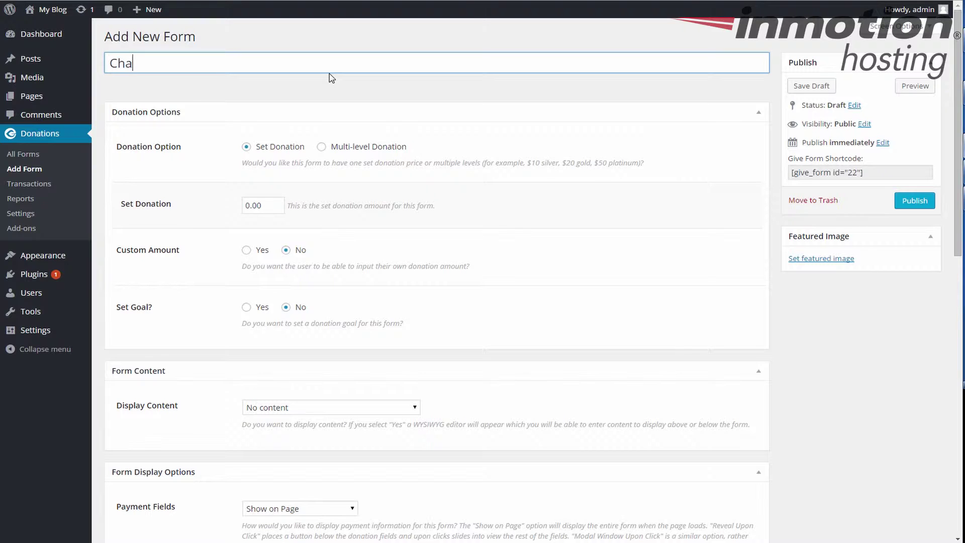
pyautogui.write('rity Donation')
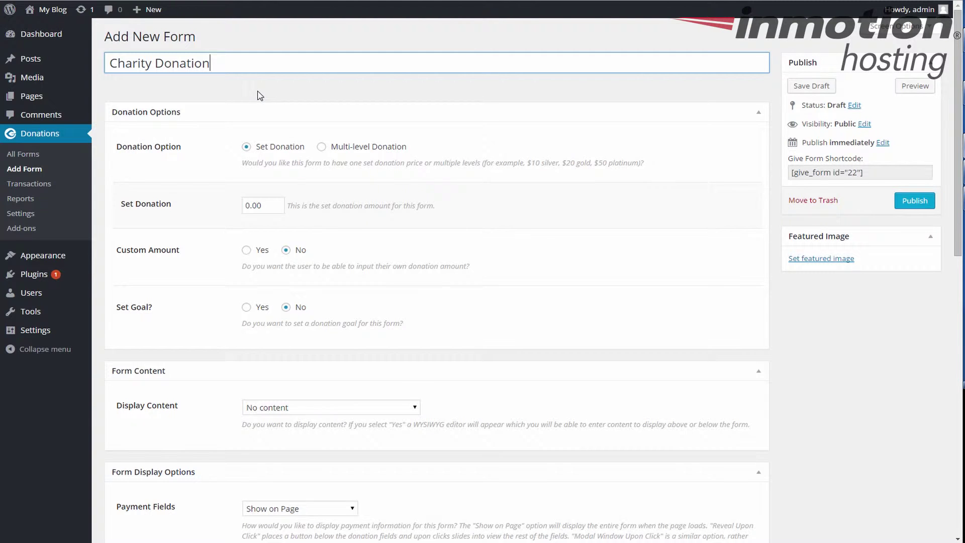
pyautogui.scroll(-1, 260, 95)
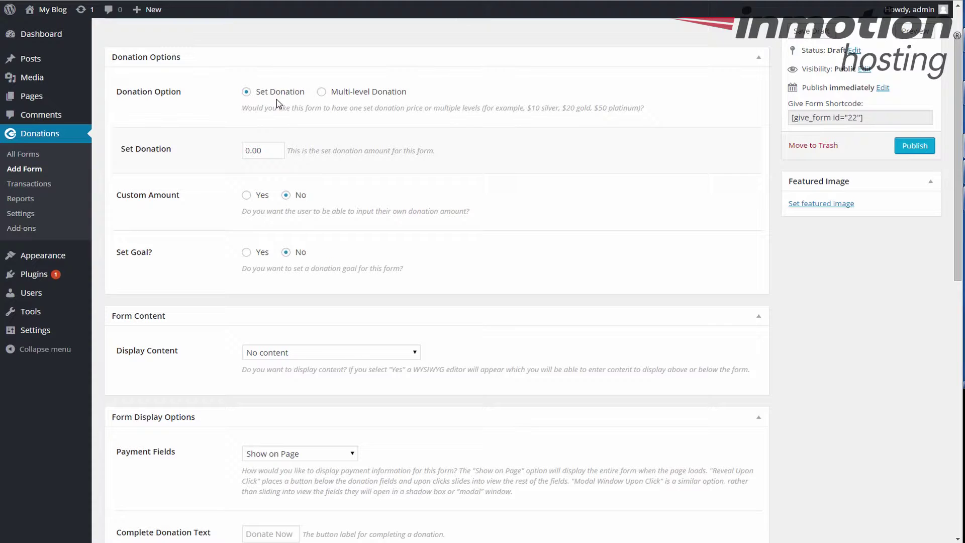
pyautogui.click(248, 151)
pyautogui.write('5')
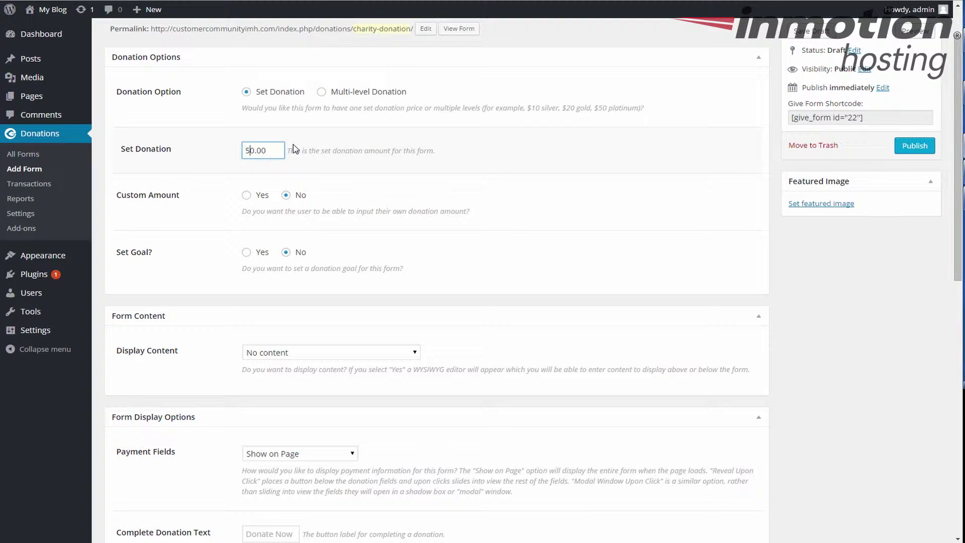
pyautogui.press('Delete')
pyautogui.click(324, 150)
pyautogui.scroll(-1, 320, 164)
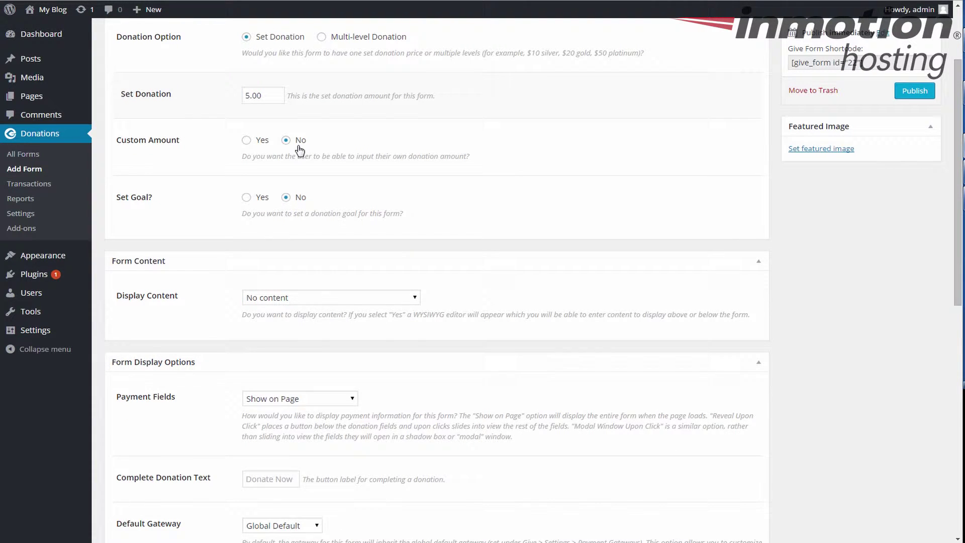
pyautogui.scroll(-2, 320, 197)
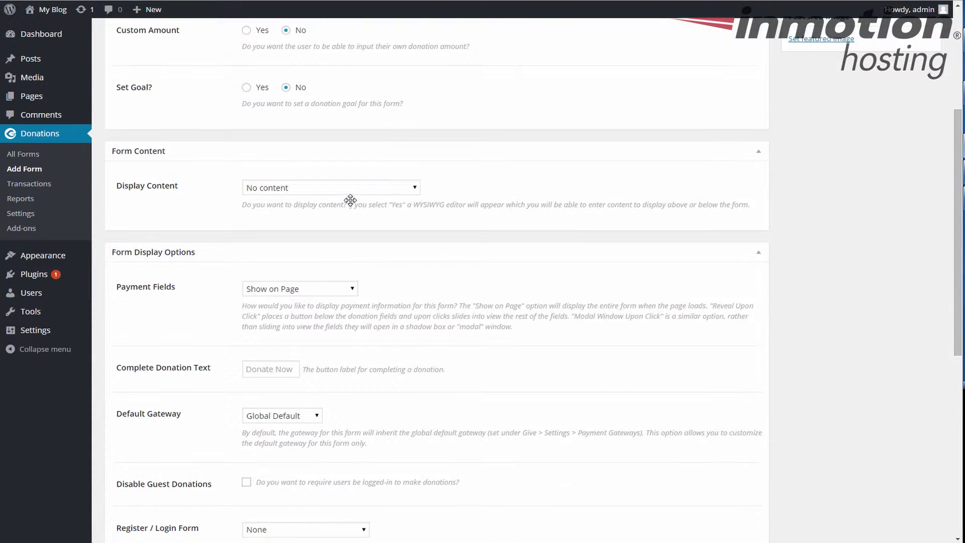
pyautogui.scroll(-5, 247, 197)
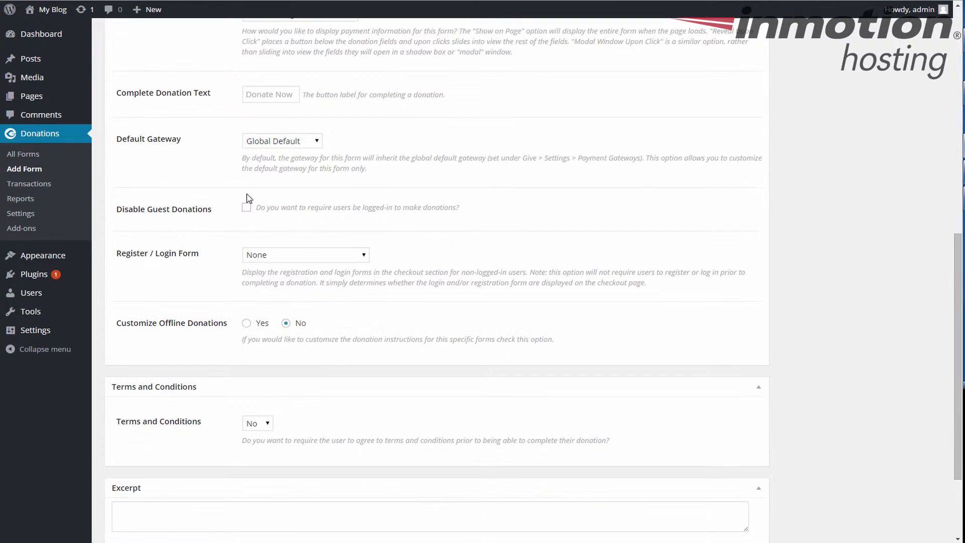
pyautogui.scroll(3, 190, 116)
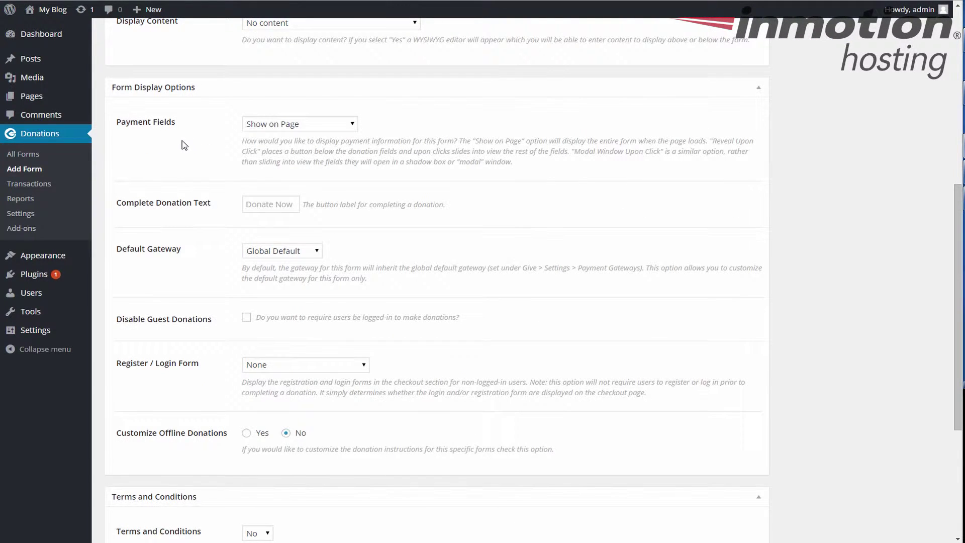
pyautogui.scroll(-1, 194, 179)
pyautogui.scroll(-1, 195, 187)
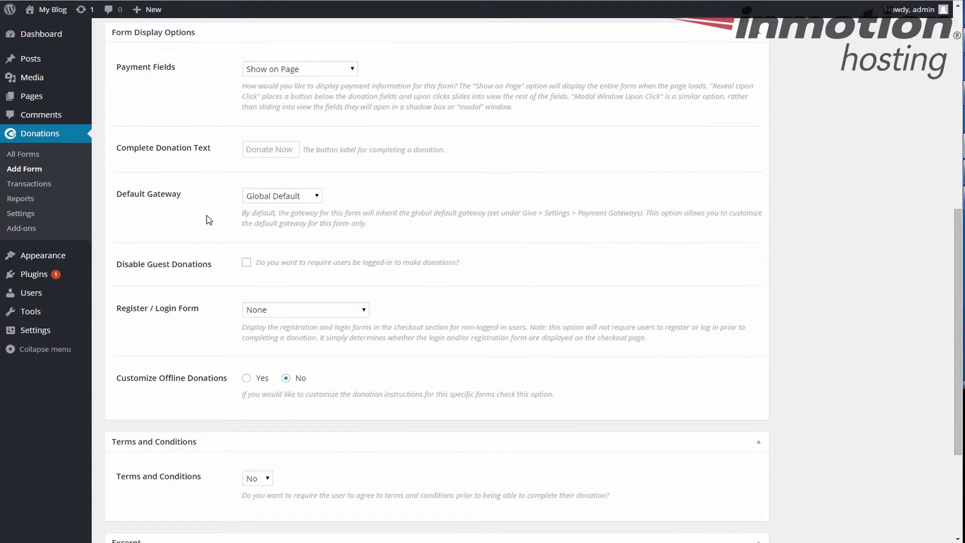
pyautogui.scroll(-2, 209, 220)
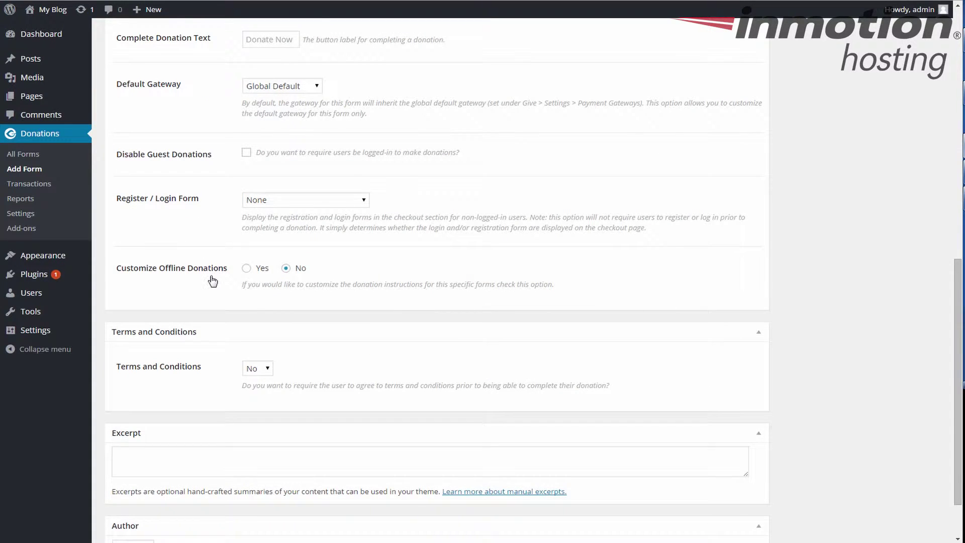
pyautogui.scroll(-1, 211, 280)
pyautogui.scroll(-1, 203, 315)
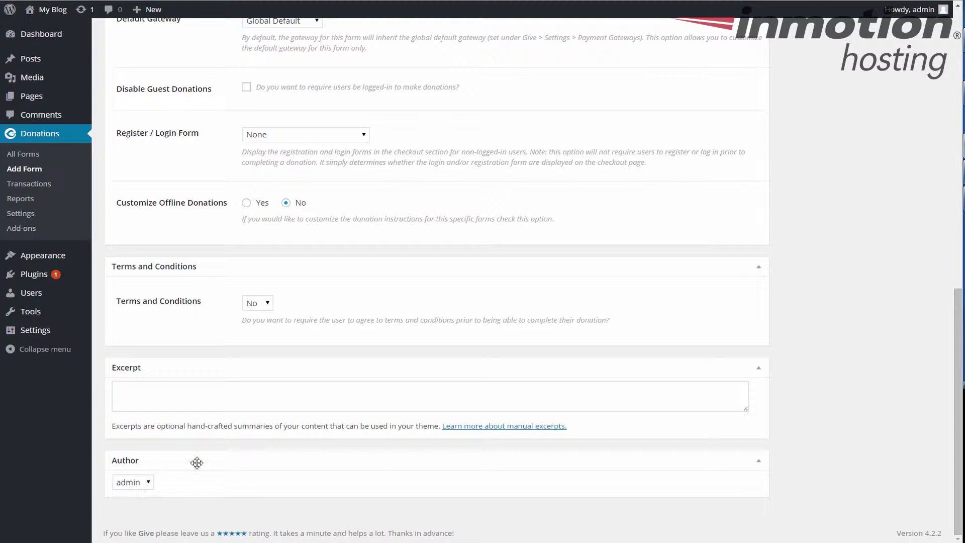
pyautogui.scroll(2, 239, 437)
pyautogui.scroll(9, 239, 436)
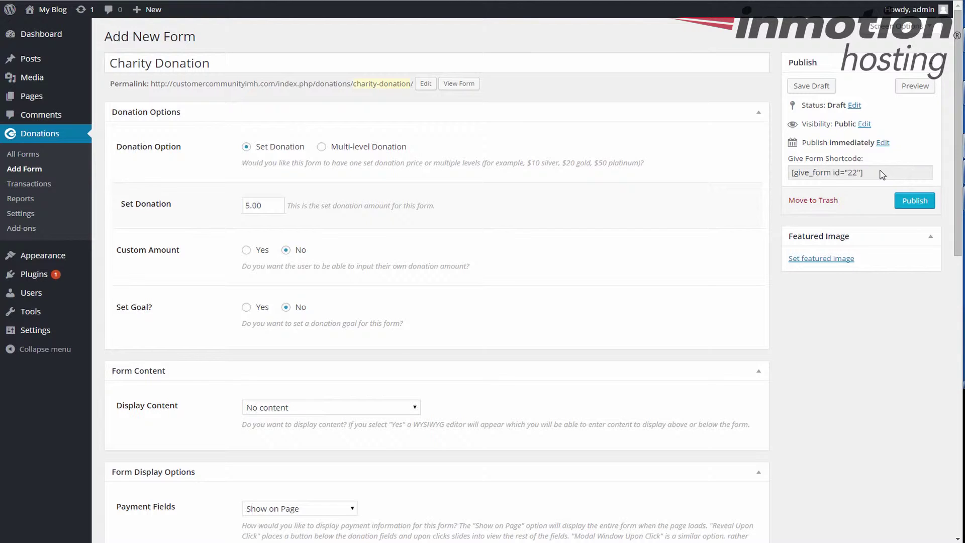
# Copy the shortcode [give_form id="22"], publish the form, and view the Forms list
pyautogui.moveTo(881, 174); pyautogui.dragTo(791, 173)
pyautogui.hotkey('ctrl', 'c')
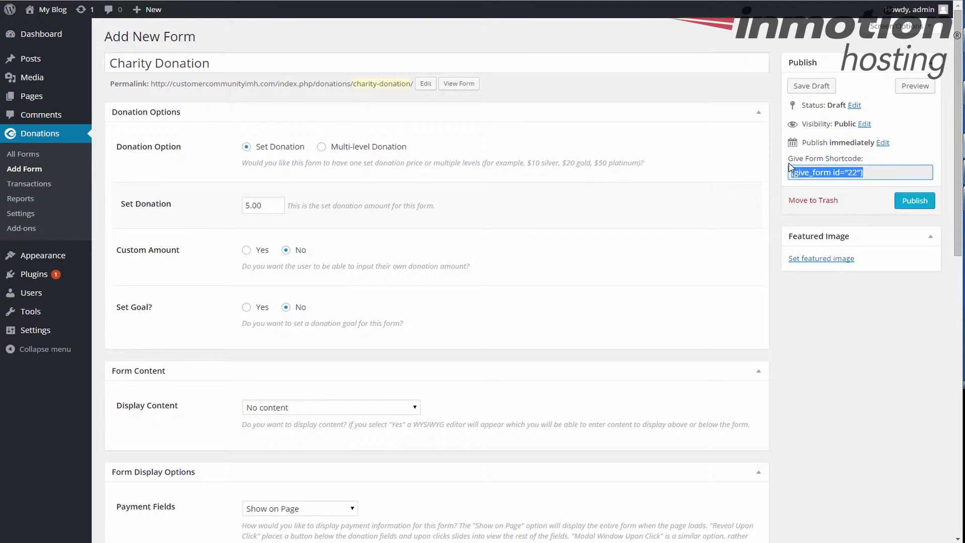
pyautogui.click(886, 177)
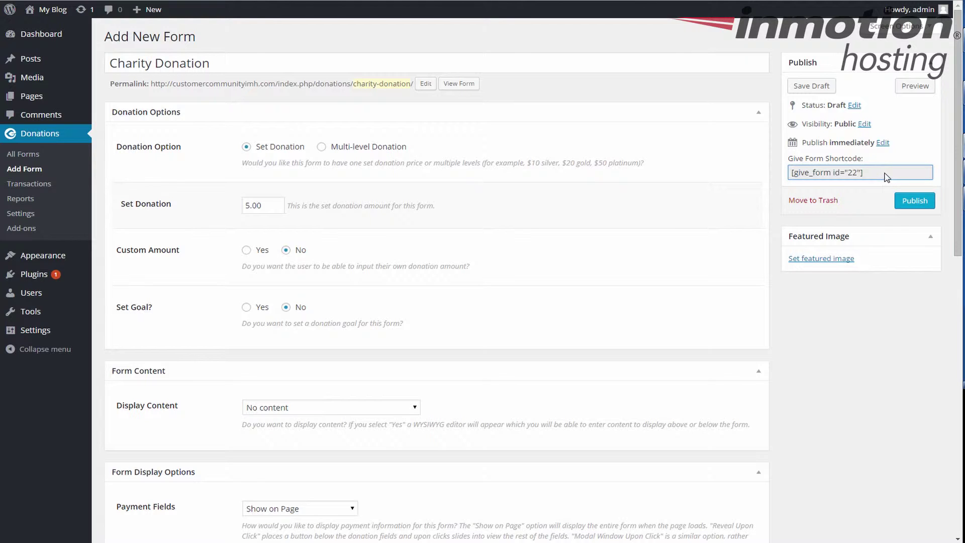
pyautogui.click(917, 203)
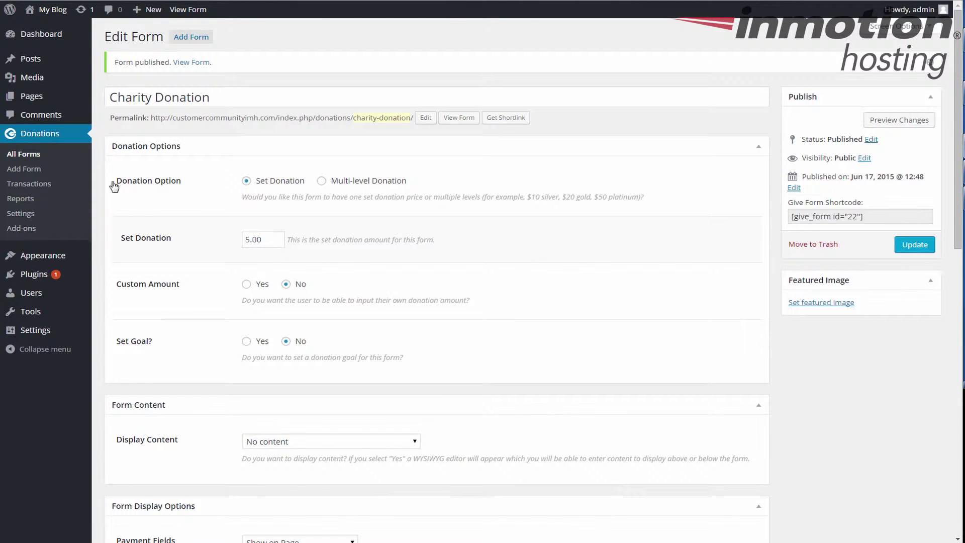
pyautogui.click(29, 161)
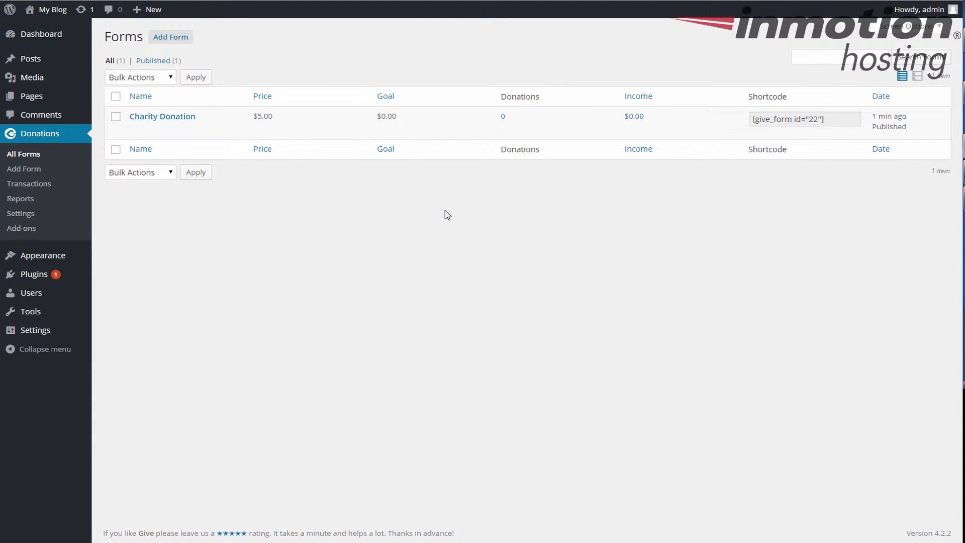
# Create a new draft page titled 'Donate!' and dismiss the writing tip
pyautogui.click(30, 98)
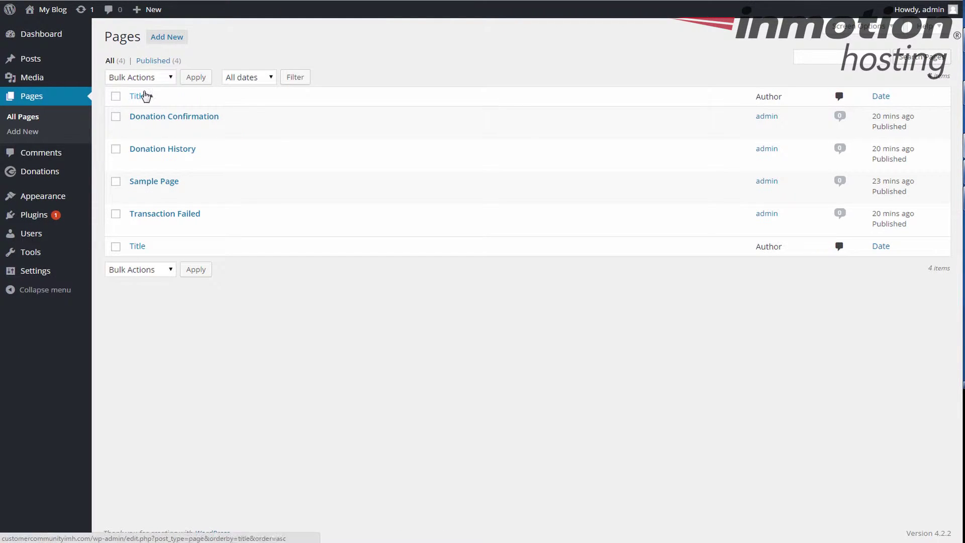
pyautogui.click(167, 37)
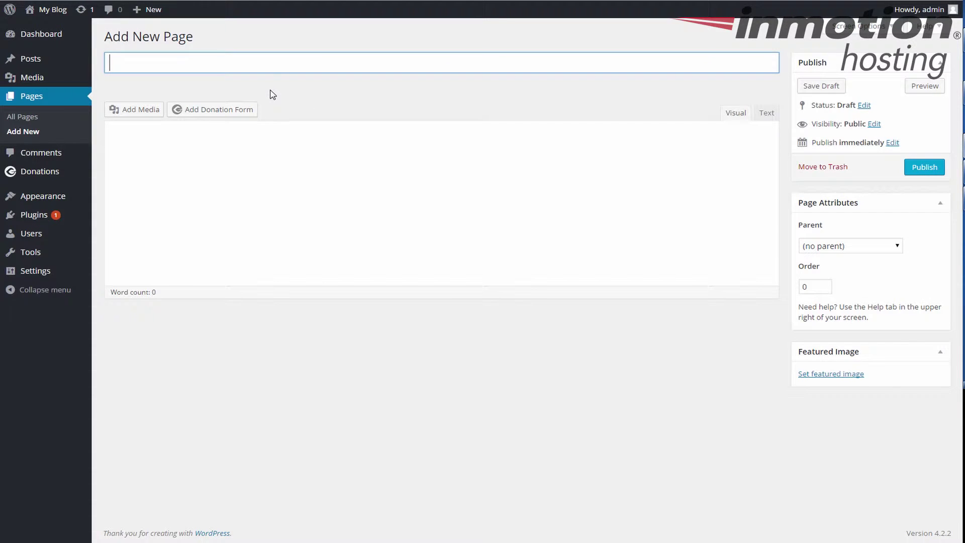
pyautogui.write('Donate!')
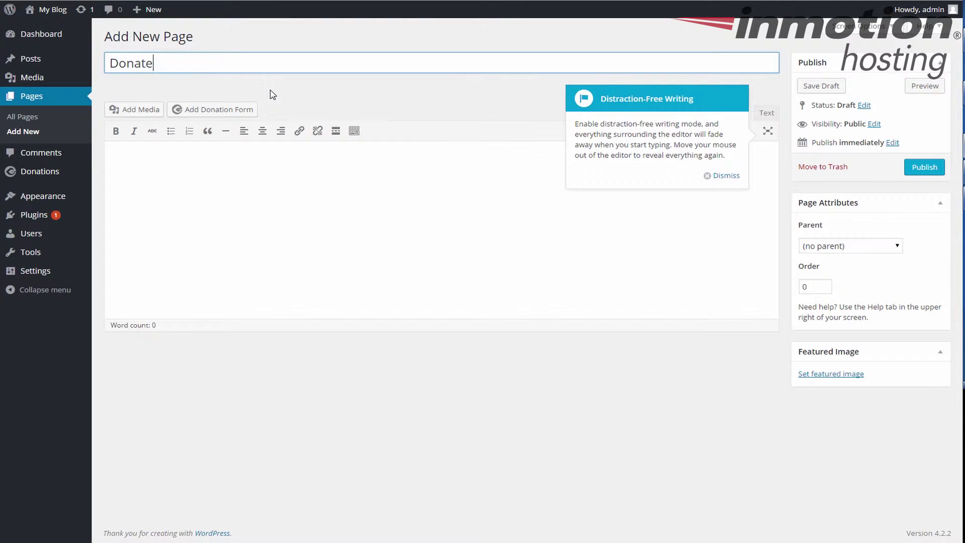
pyautogui.click(344, 178)
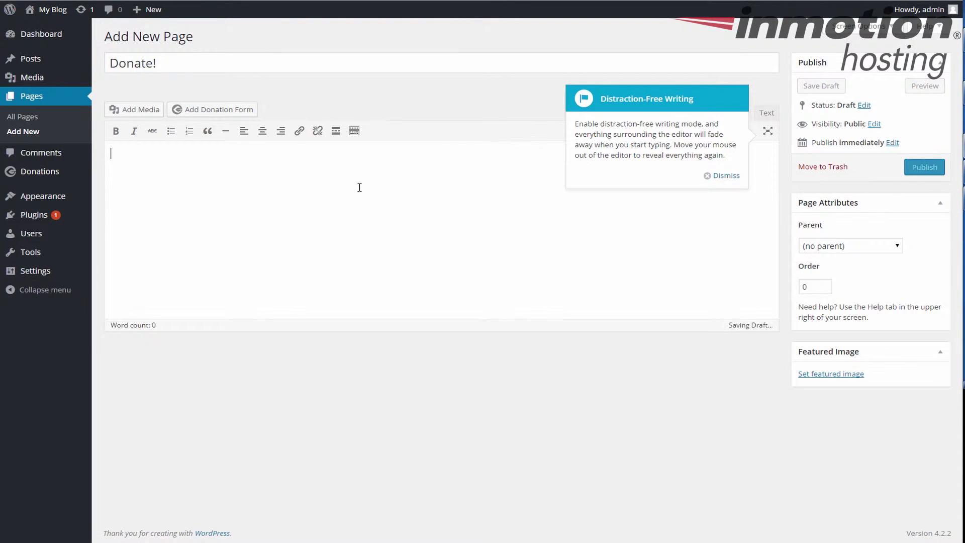
pyautogui.click(727, 175)
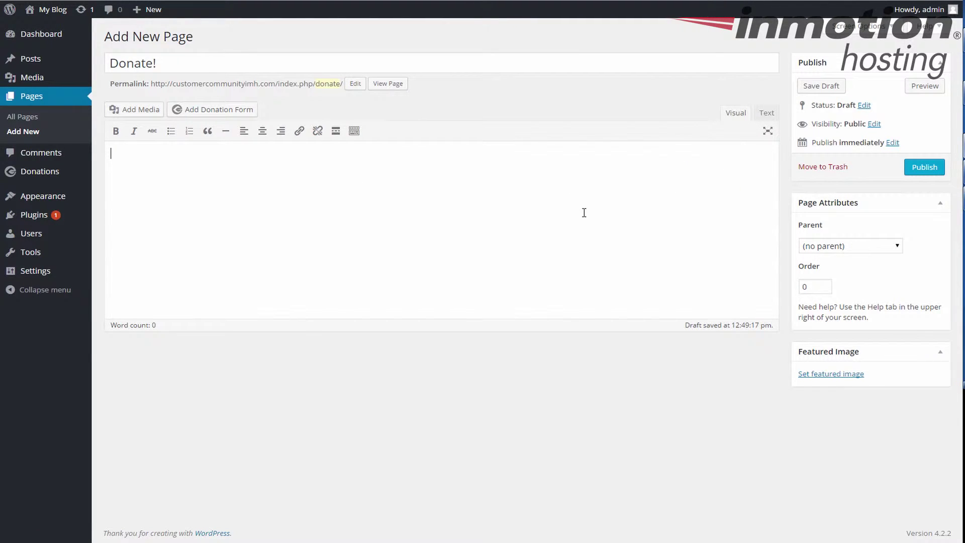
# Paste and then delete the shortcode to leave the body empty, and open Add Donation Form
pyautogui.hotkey('ctrl', 'v')
pyautogui.hotkey('ctrl', 'a')
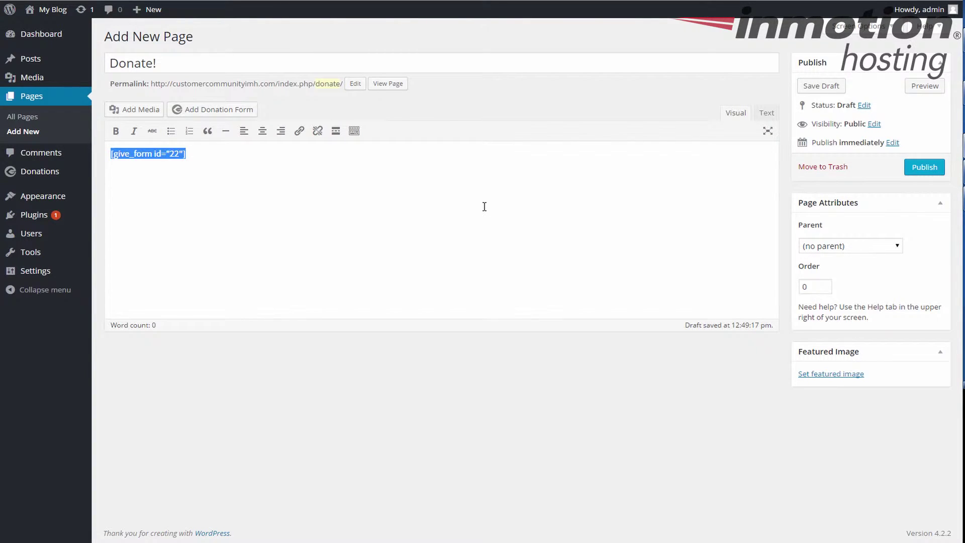
pyautogui.press('BackSpace')
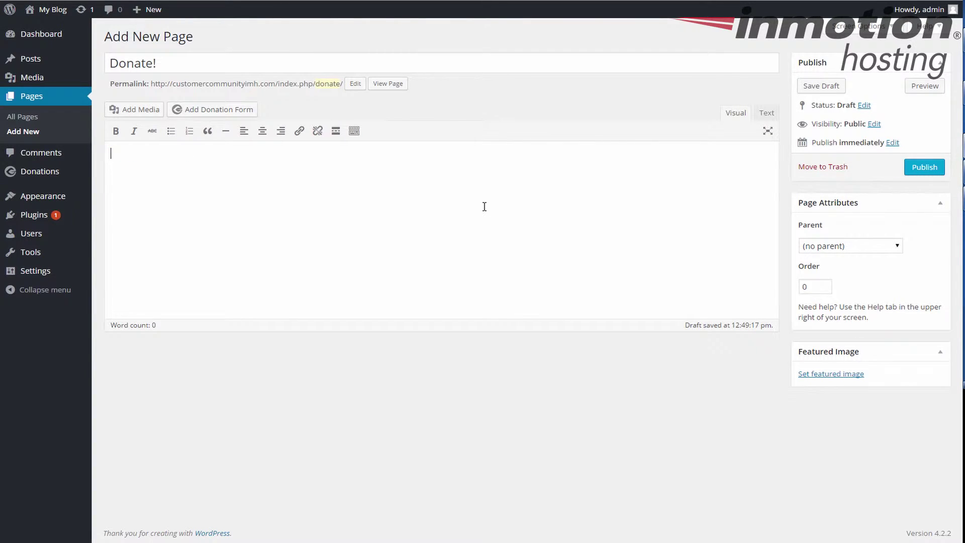
pyautogui.click(239, 110)
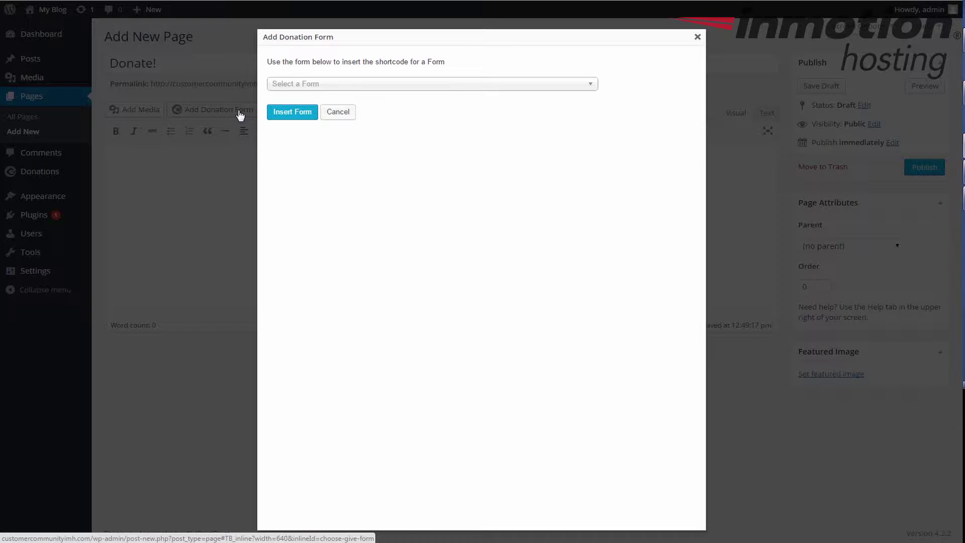
# Insert the Charity Donation form [give_form id="22"] into the page and publish Donate!
pyautogui.click(597, 90)
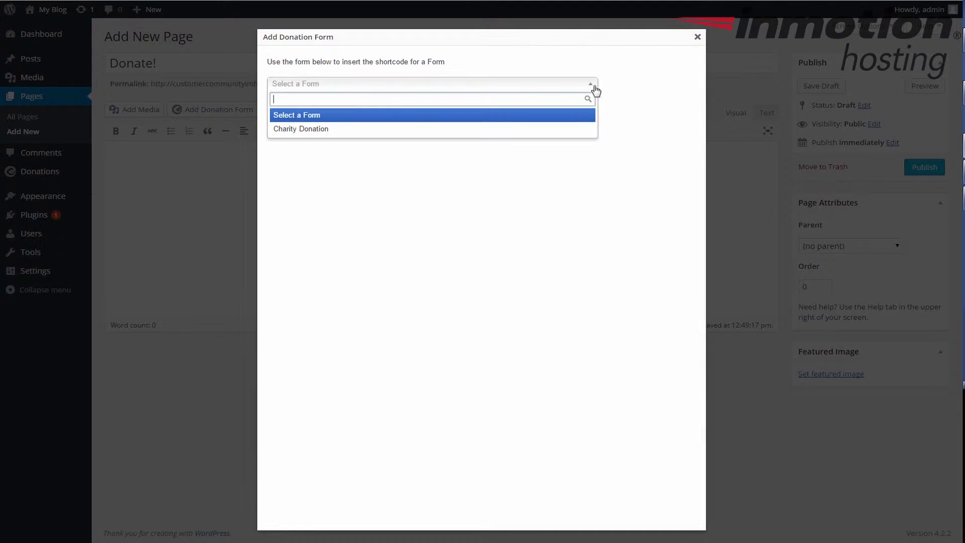
pyautogui.click(301, 130)
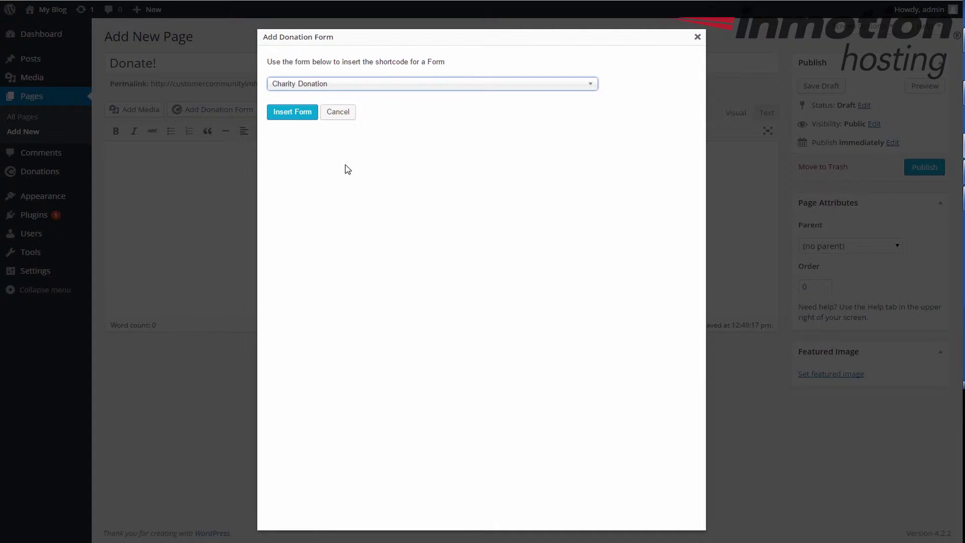
pyautogui.click(295, 120)
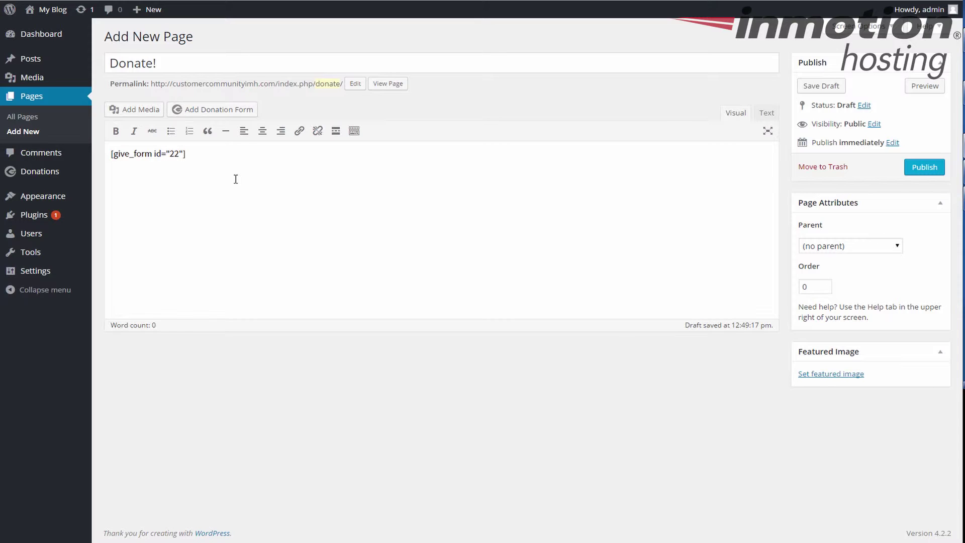
pyautogui.click(916, 176)
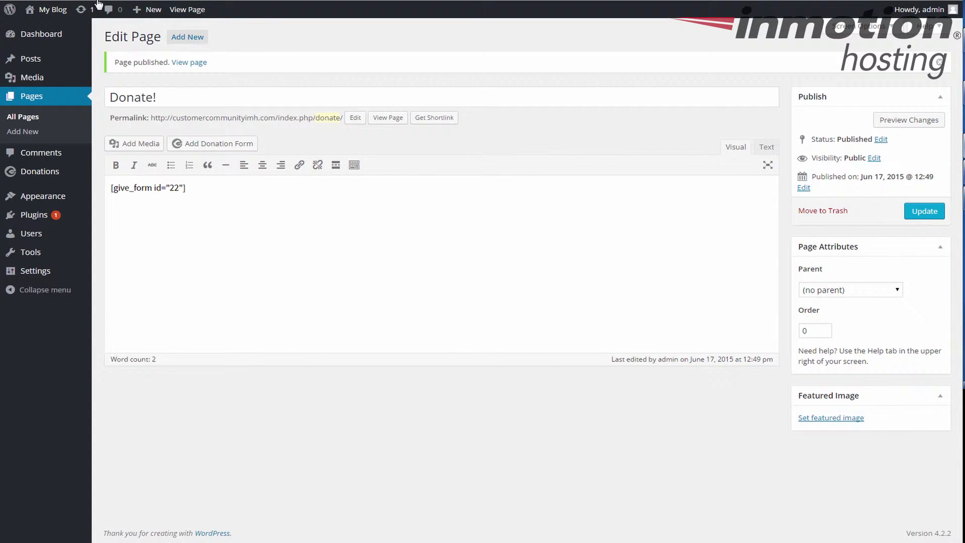
pyautogui.click(53, 10)
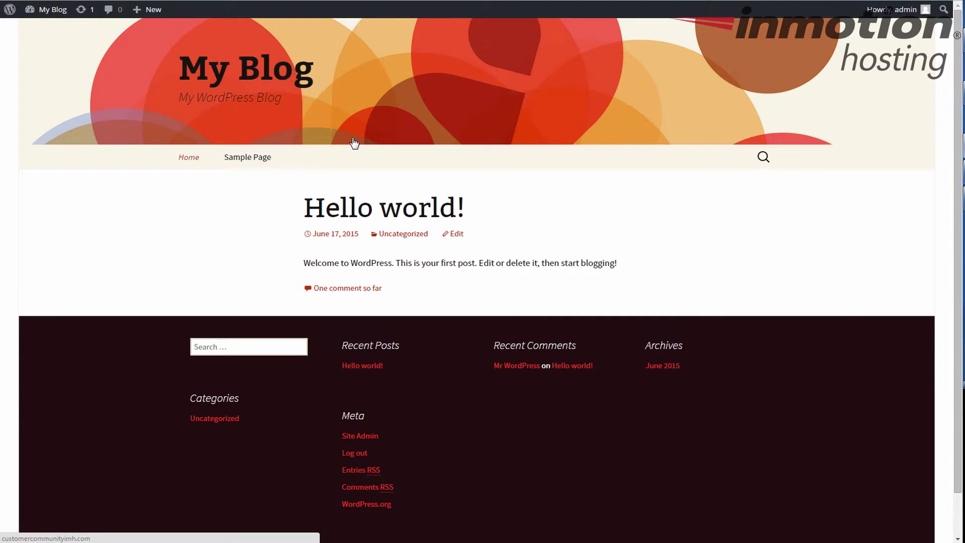
pyautogui.click(206, 172)
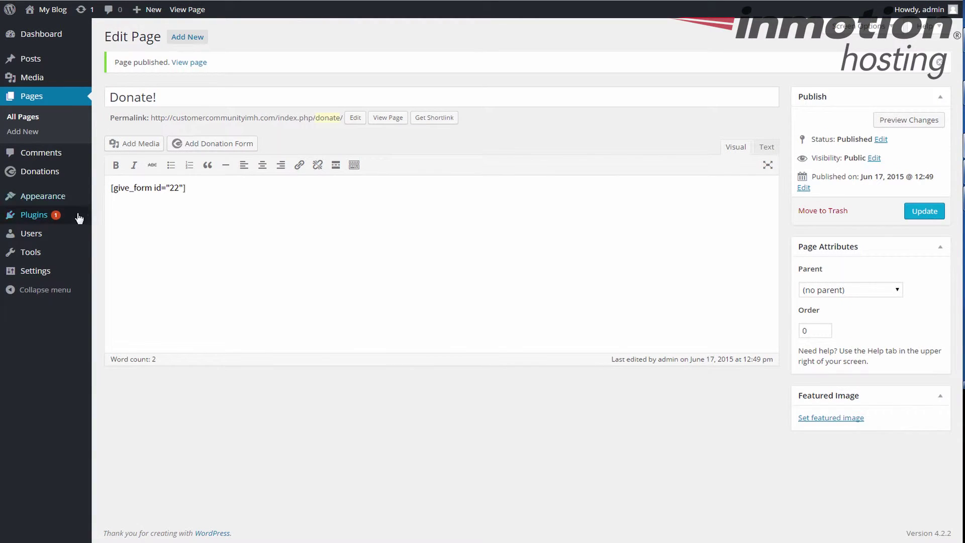
pyautogui.moveTo(64, 198)
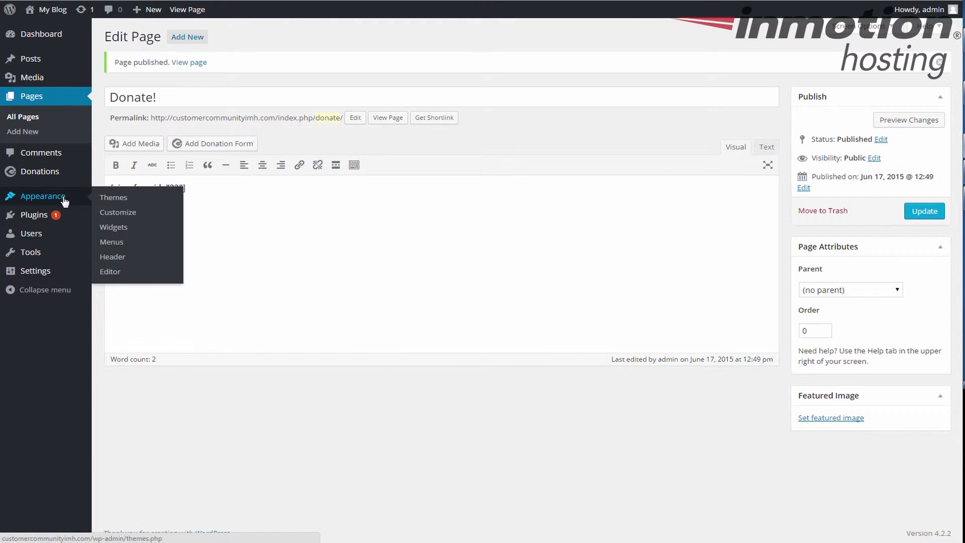
# Add the Donate! page to the Main Menu, save it, and visit the live site
pyautogui.click(114, 243)
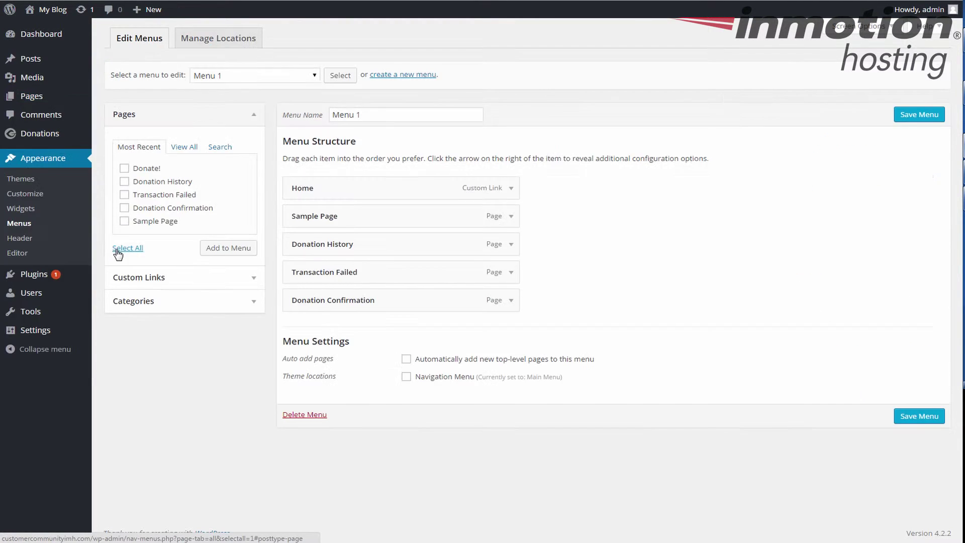
pyautogui.click(315, 76)
pyautogui.click(241, 89)
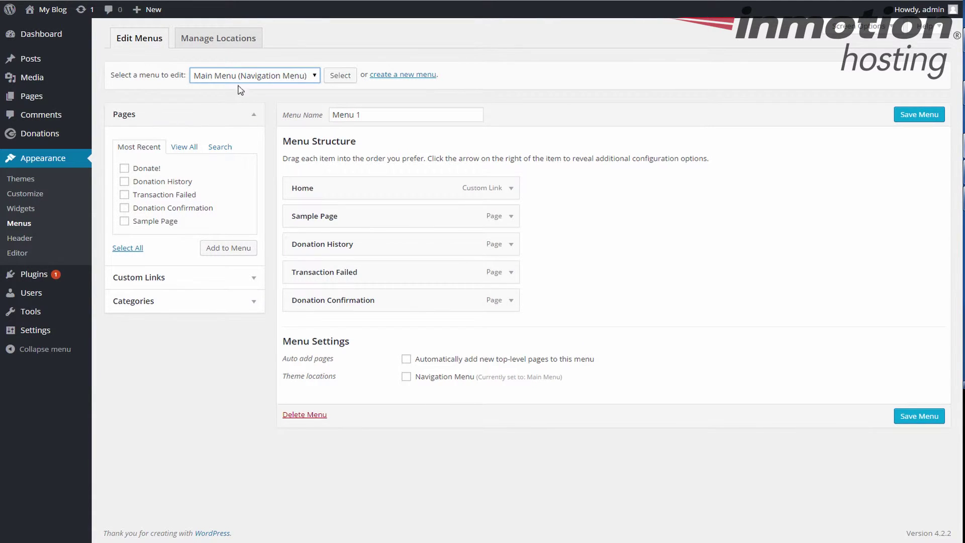
pyautogui.click(336, 76)
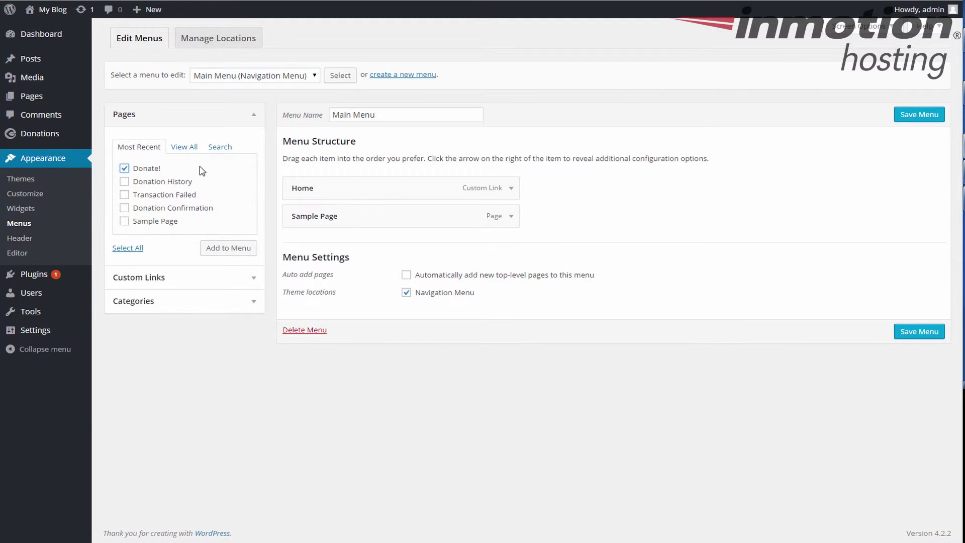
pyautogui.click(222, 252)
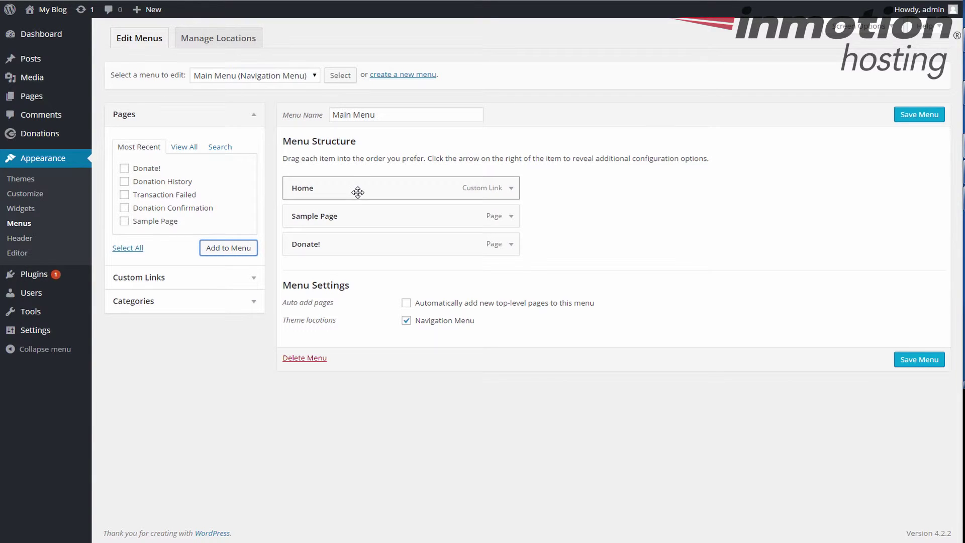
pyautogui.click(918, 363)
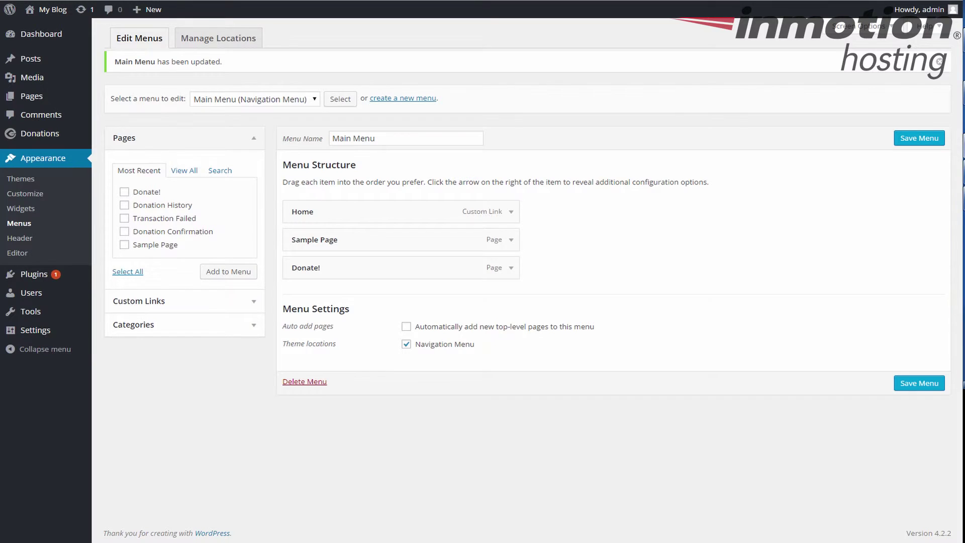
pyautogui.click(53, 9)
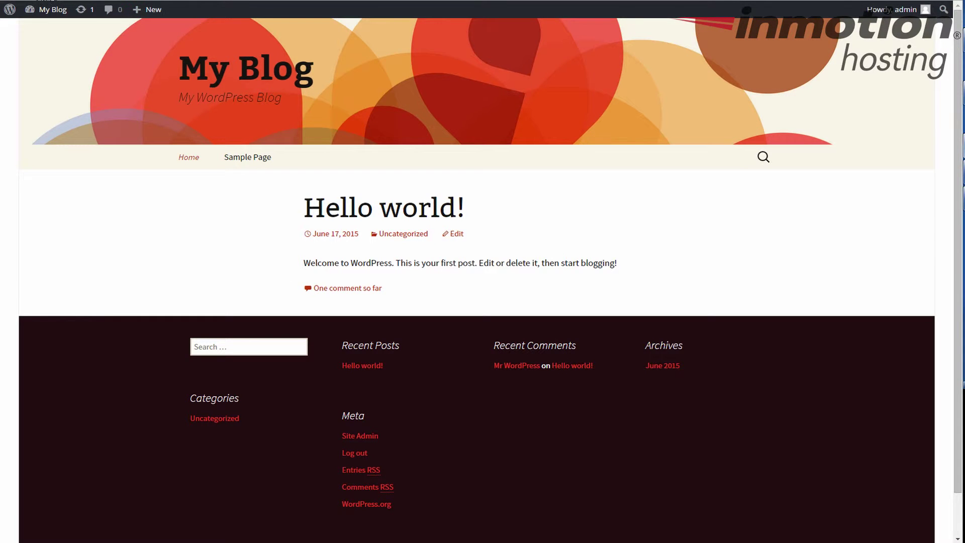
# Reload the homepage and open the Donate! page from the navigation bar
pyautogui.press('F5')
pyautogui.click(312, 159)
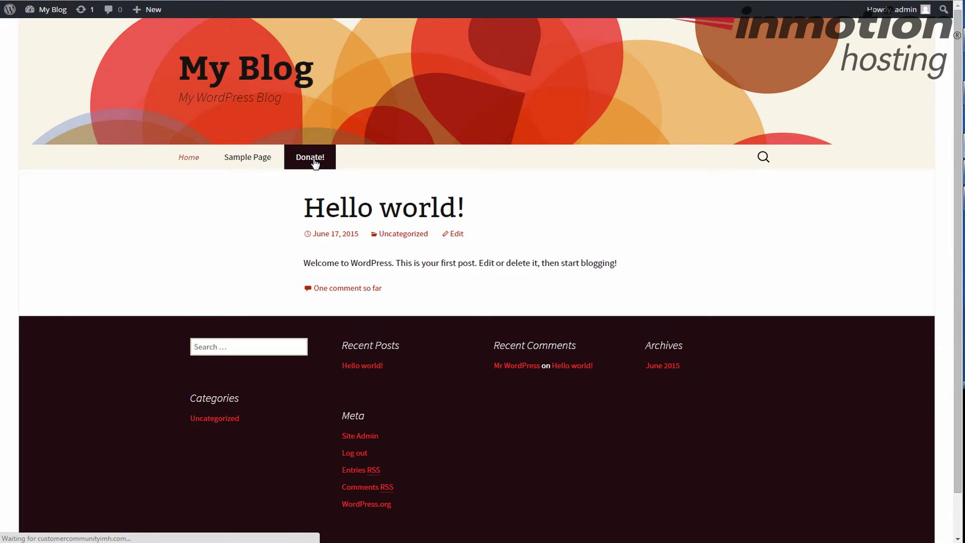
pyautogui.scroll(-1, 587, 244)
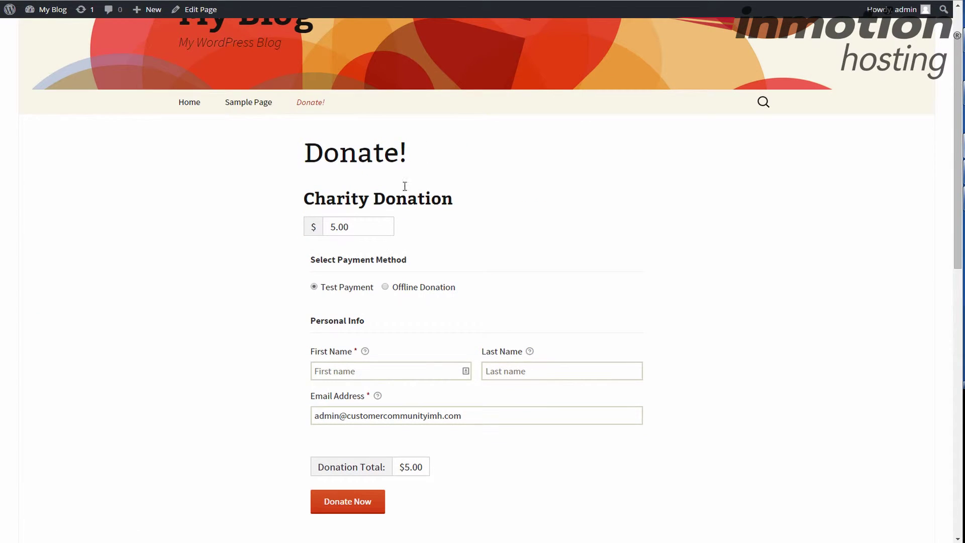
pyautogui.scroll(-1, 548, 182)
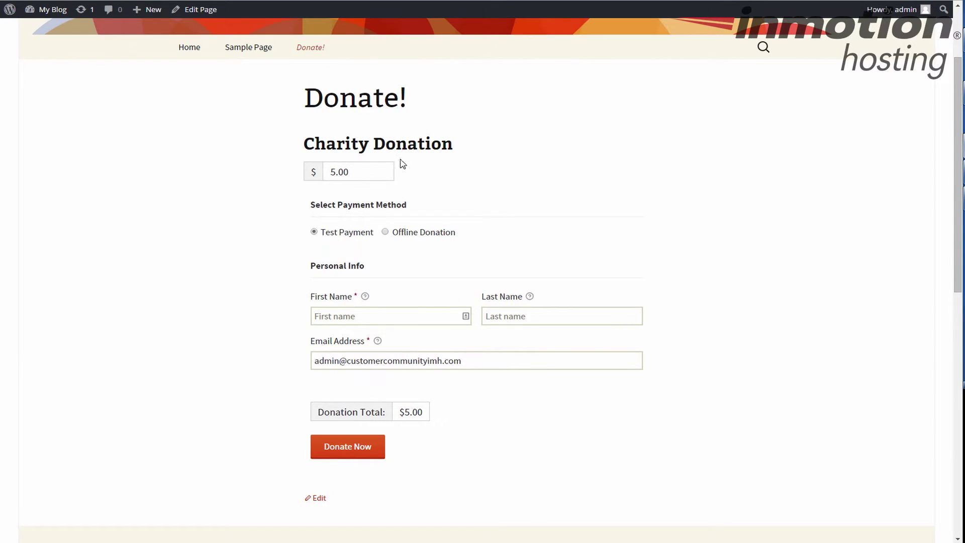
# Switch the payment method to Offline Donation and back to Test Payment, then select the first-name field
pyautogui.click(386, 233)
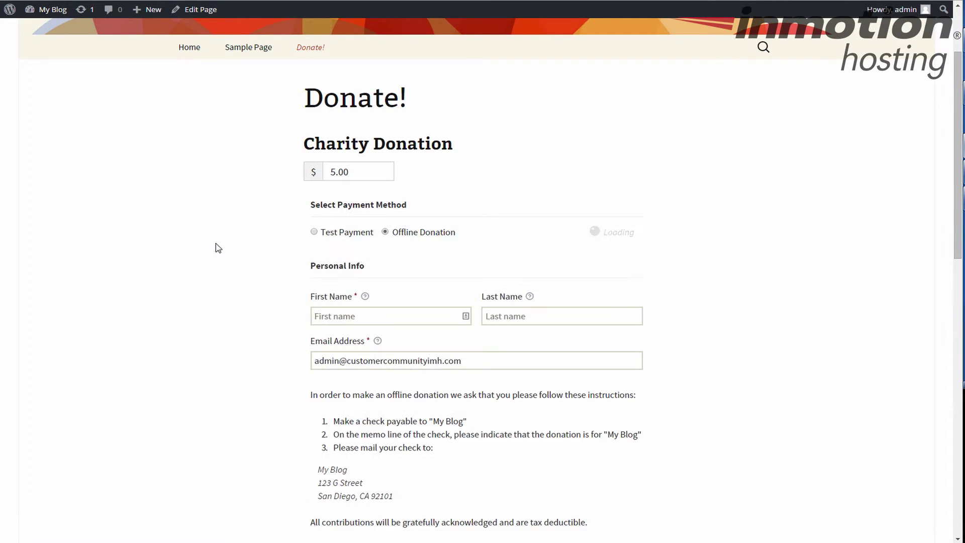
pyautogui.scroll(-1, 216, 248)
pyautogui.scroll(-1, 216, 248)
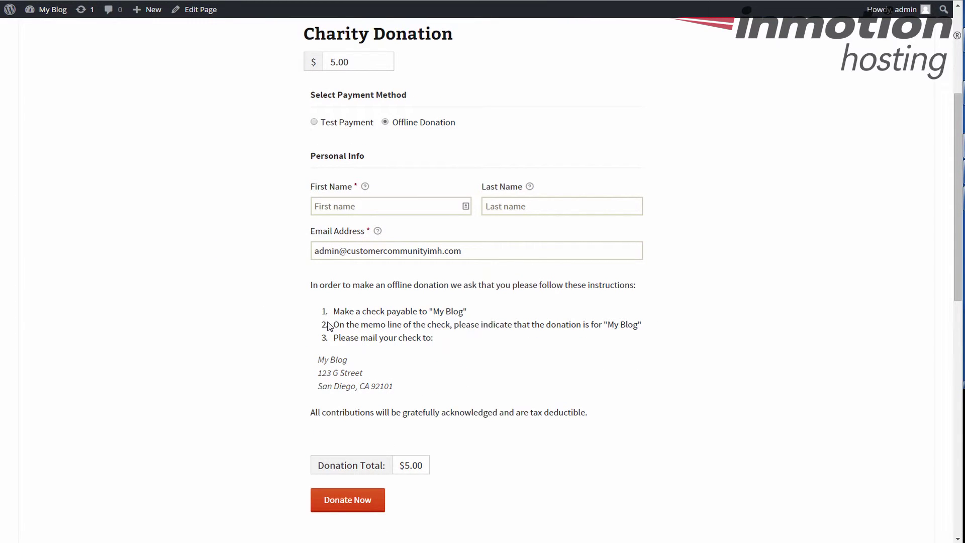
pyautogui.click(315, 122)
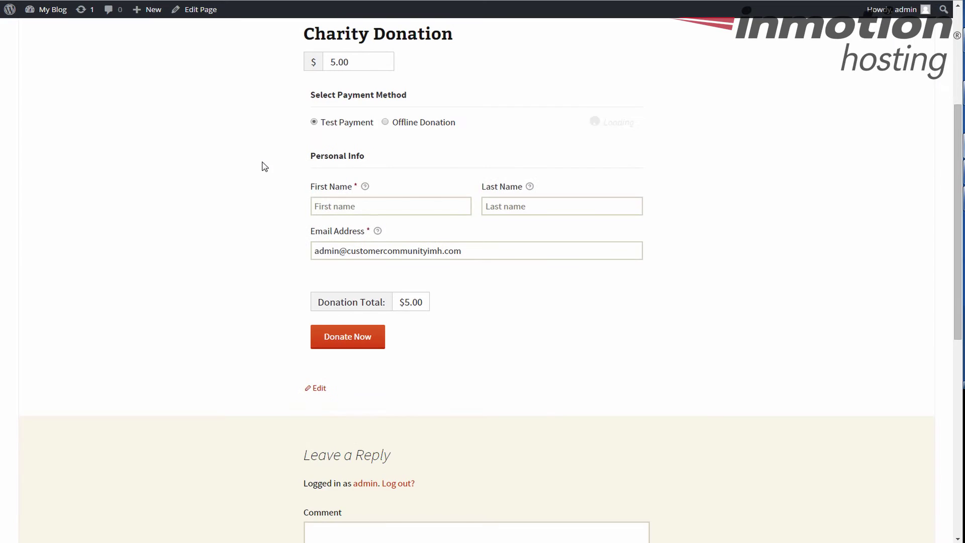
pyautogui.scroll(2, 264, 171)
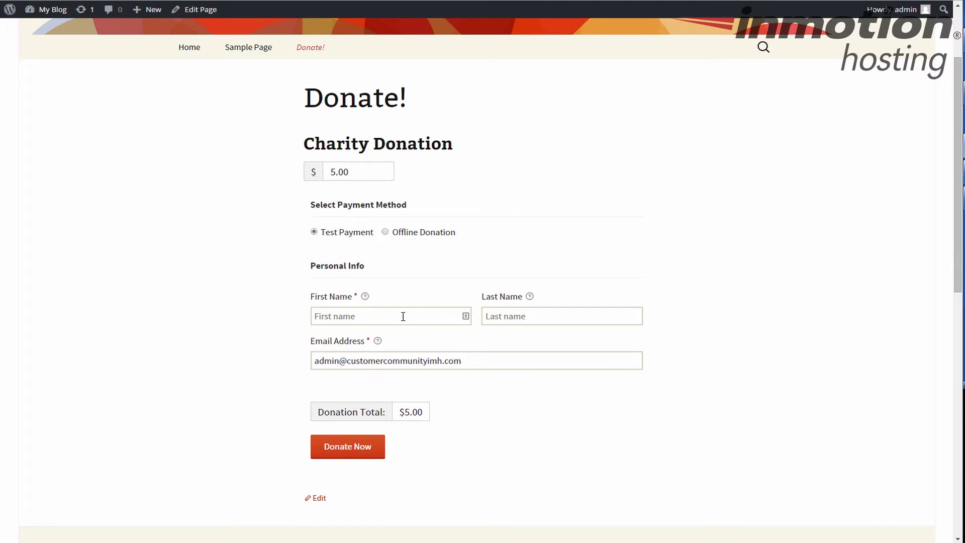
pyautogui.click(405, 317)
# Enter the donor's first and last name and submit the $5.00 test donation
pyautogui.write('Scott')
pyautogui.press('Tab')
pyautogui.write('M')
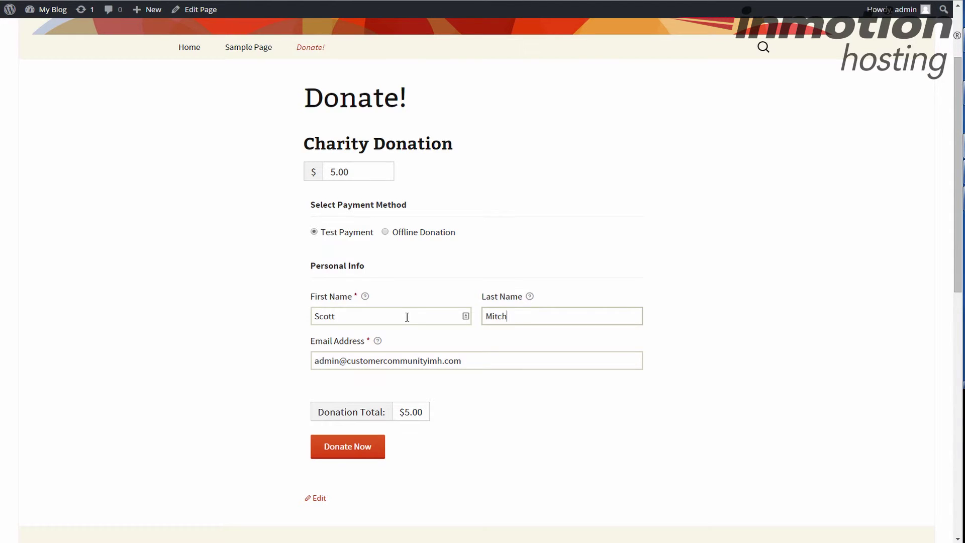
pyautogui.press('Tab')
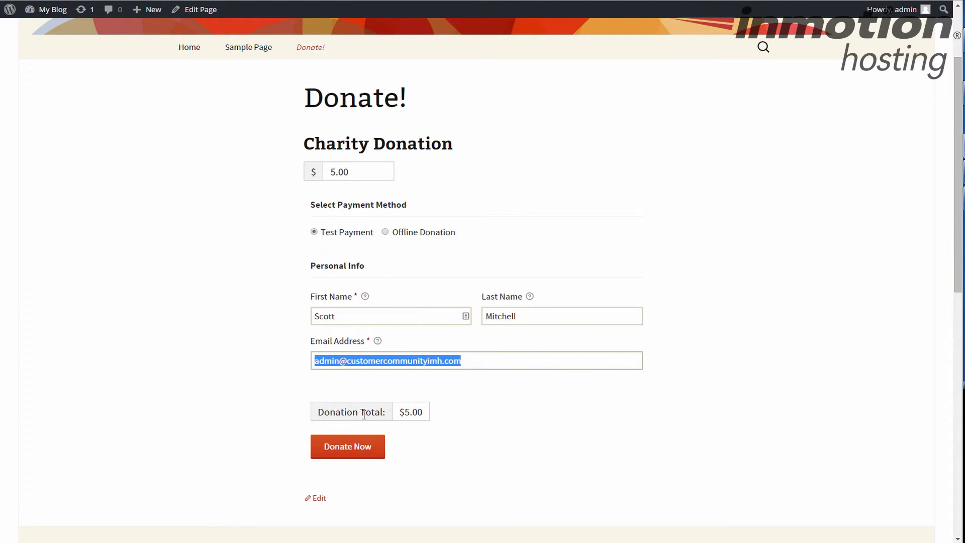
pyautogui.click(344, 449)
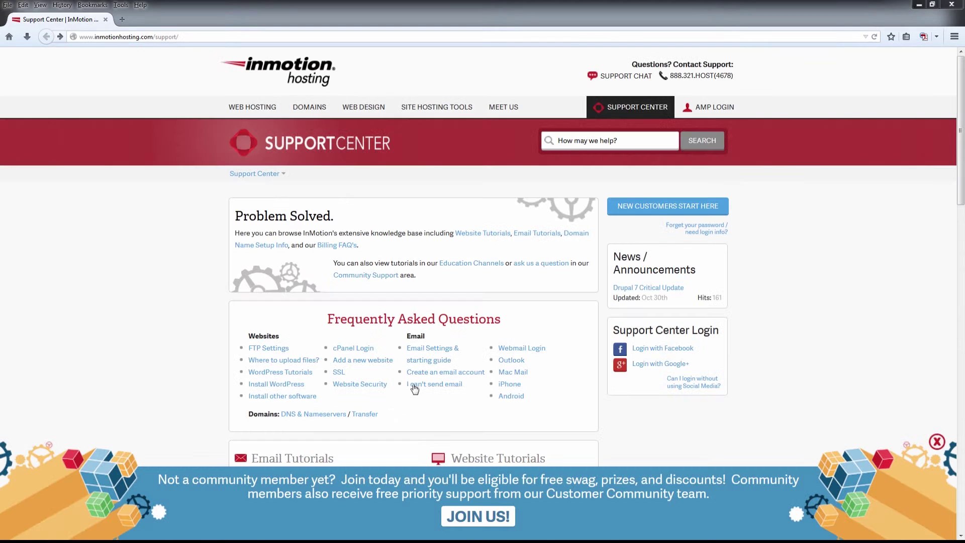
# Follow a Support Center link that leads to a Facebook login page
pyautogui.click(462, 521)
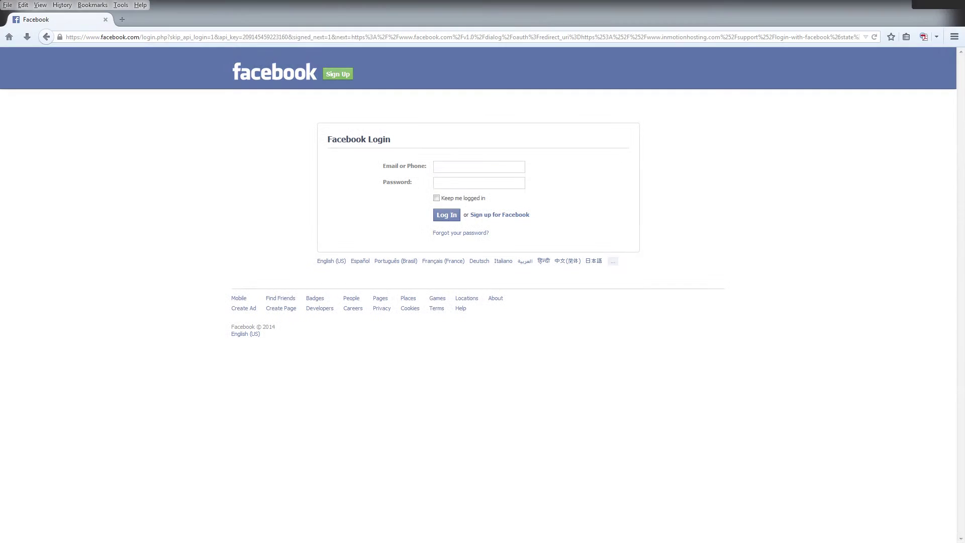